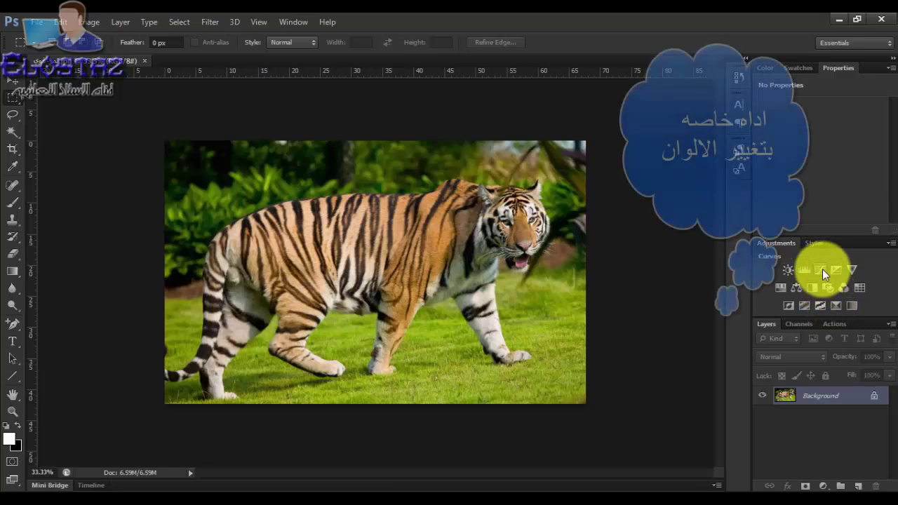
# Add a Curves layer and preview the Color Negative, Cross Process, Lighter and Negative presets.
pyautogui.click(818, 270)
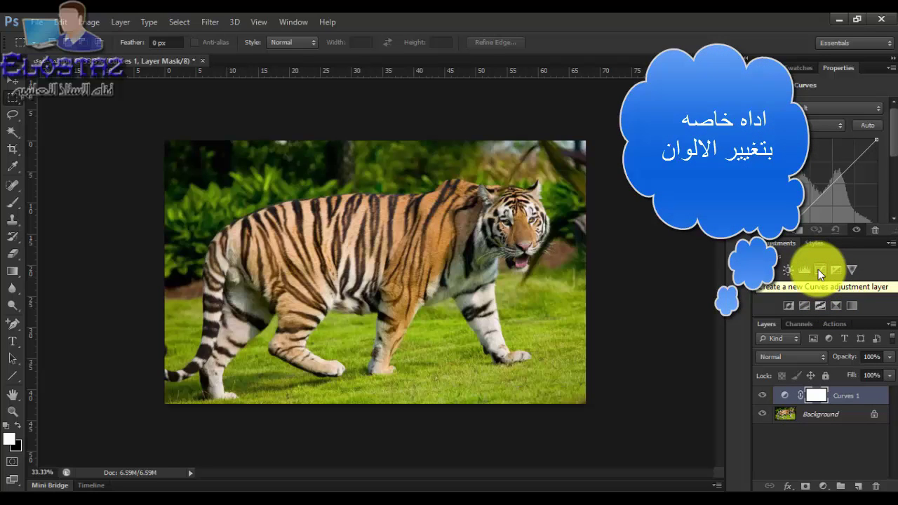
pyautogui.click(818, 110)
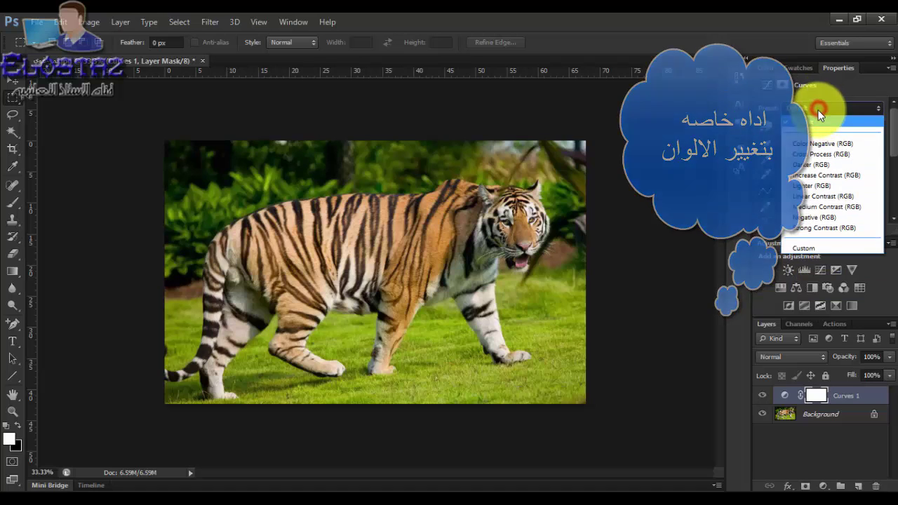
pyautogui.click(816, 136)
pyautogui.click(803, 107)
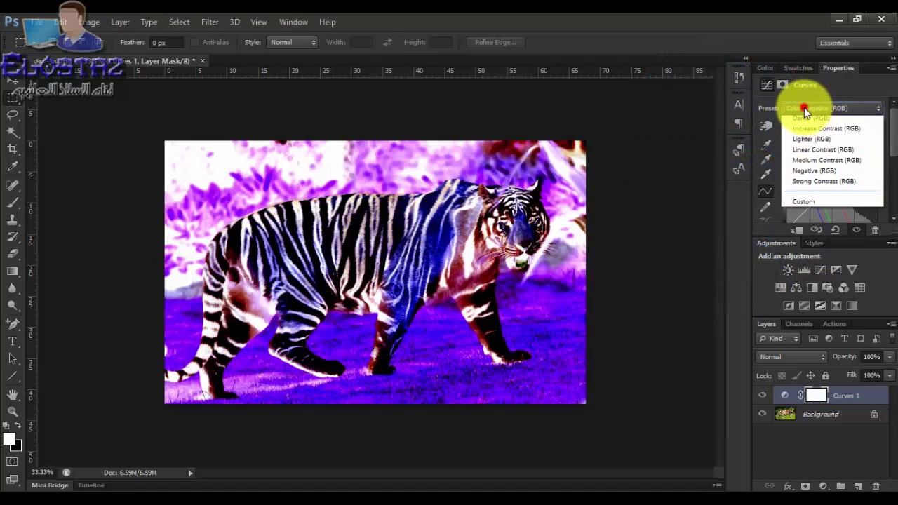
pyautogui.click(809, 153)
pyautogui.click(805, 107)
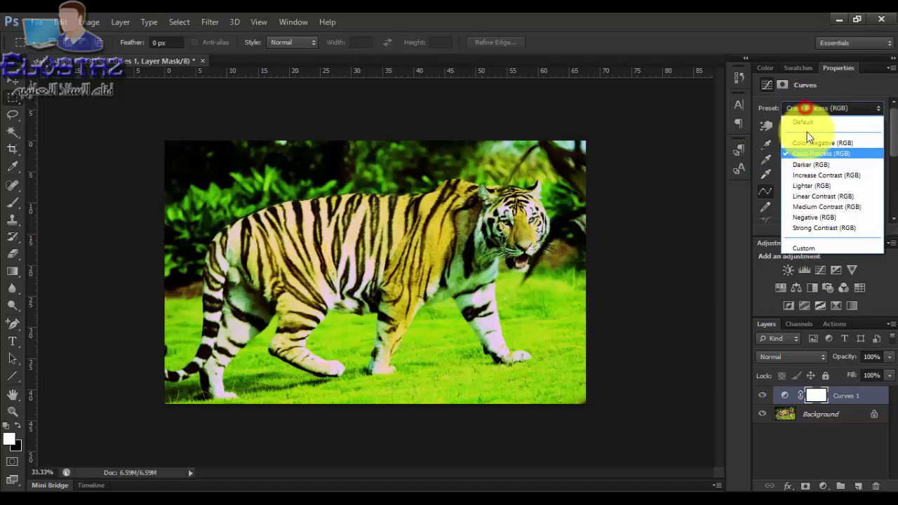
pyautogui.click(812, 185)
pyautogui.click(811, 108)
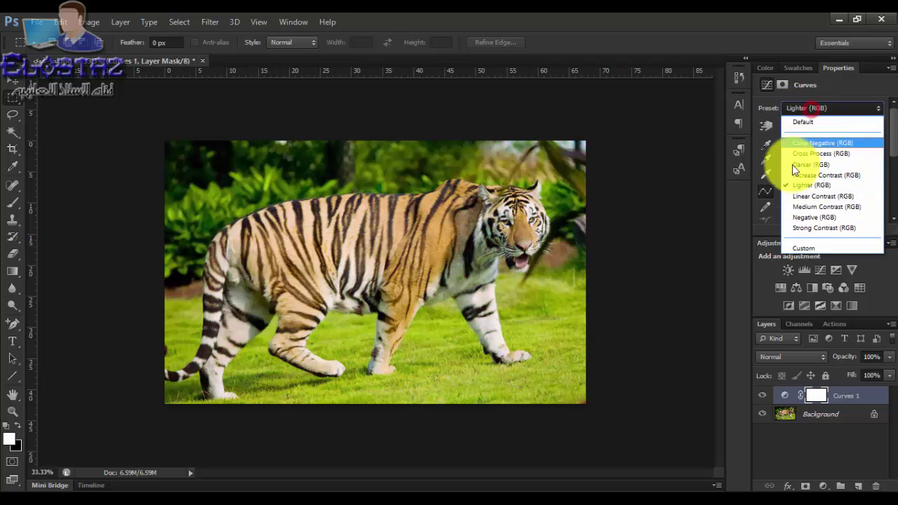
pyautogui.click(799, 216)
pyautogui.click(808, 106)
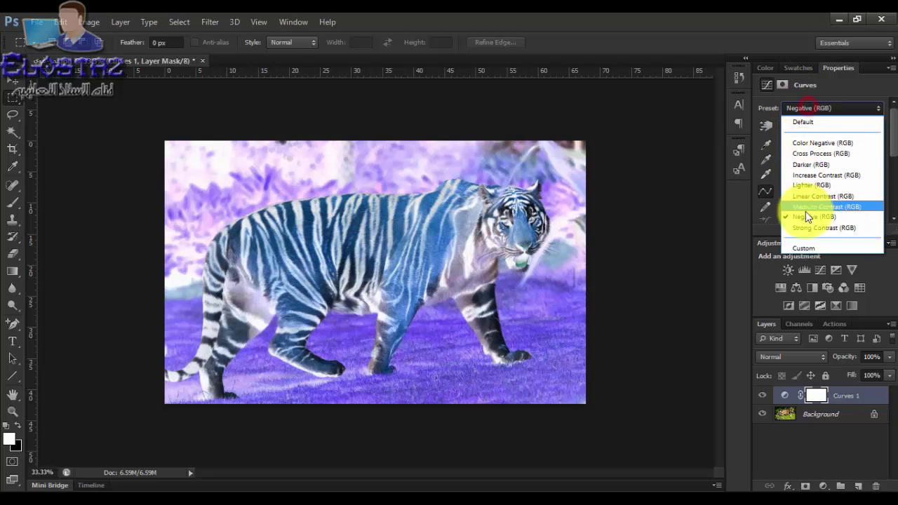
# Return Curves 1 to the Default curve after trying Auto, and show the channel list.
pyautogui.click(804, 122)
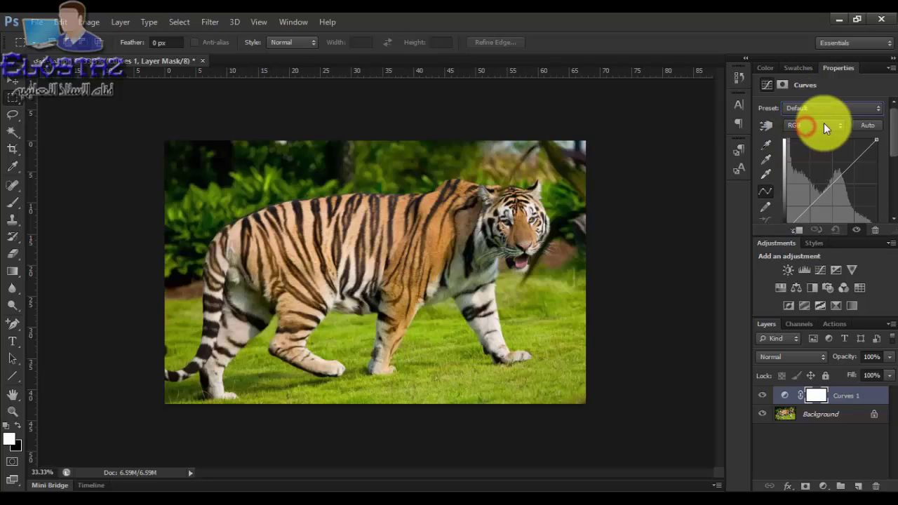
pyautogui.click(815, 127)
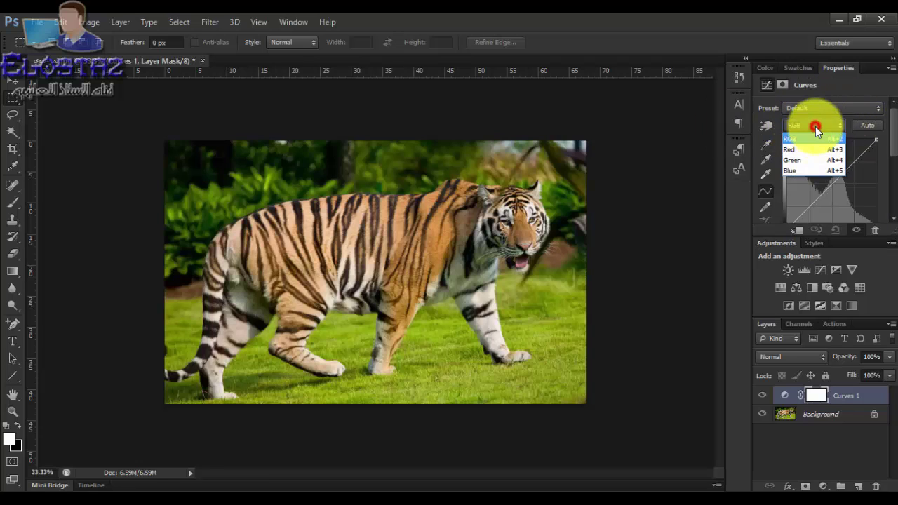
pyautogui.click(828, 125)
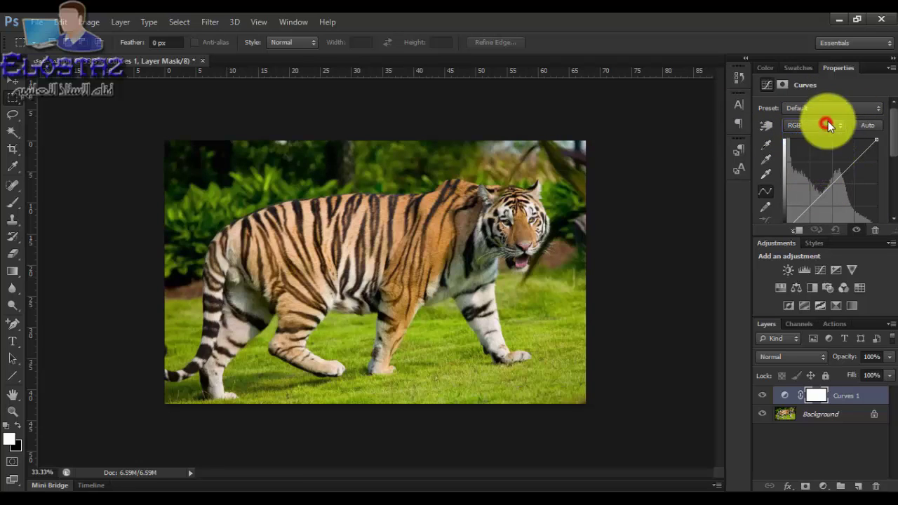
pyautogui.click(868, 126)
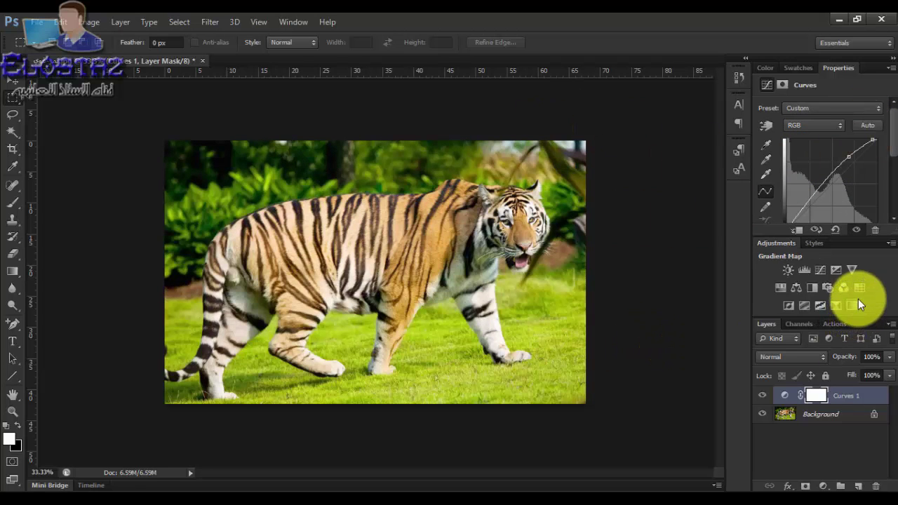
pyautogui.click(836, 231)
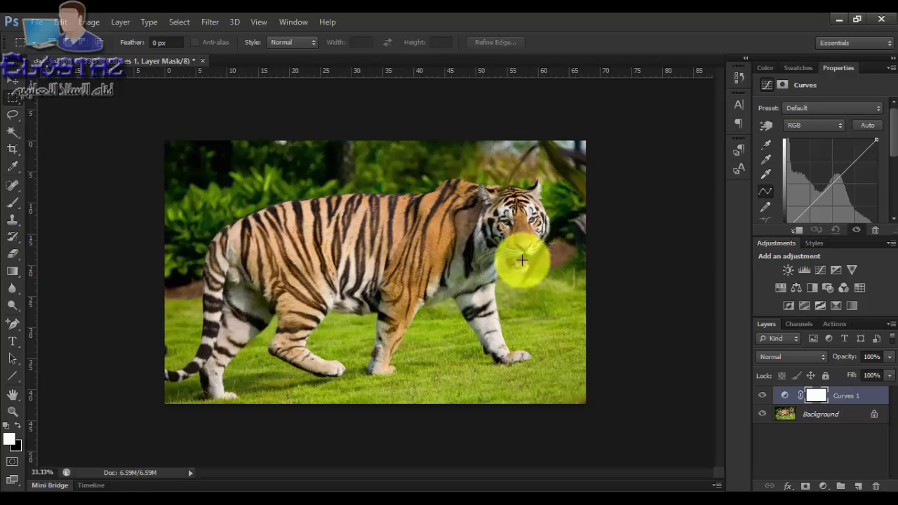
pyautogui.click(810, 125)
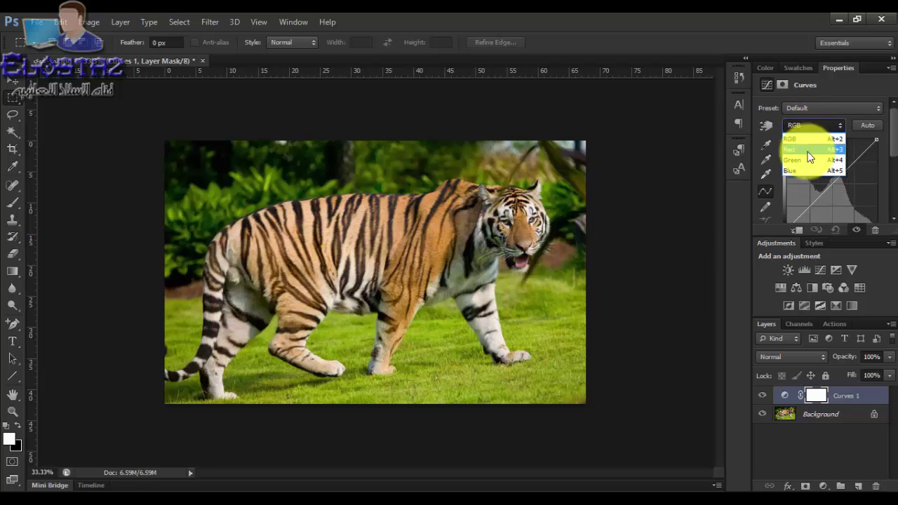
# Lower the Green channel curve with extra control points, then compare Curves 1 on and off.
pyautogui.click(805, 160)
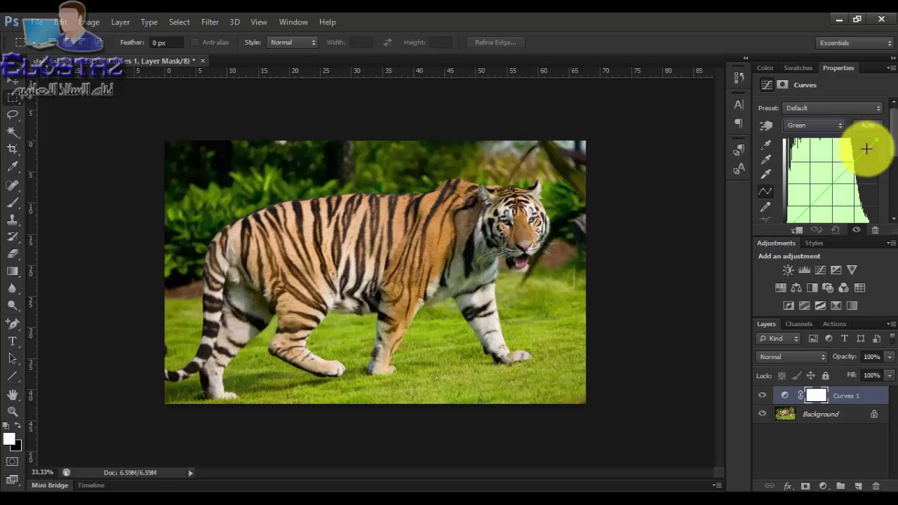
pyautogui.moveTo(869, 147); pyautogui.dragTo(869, 153)
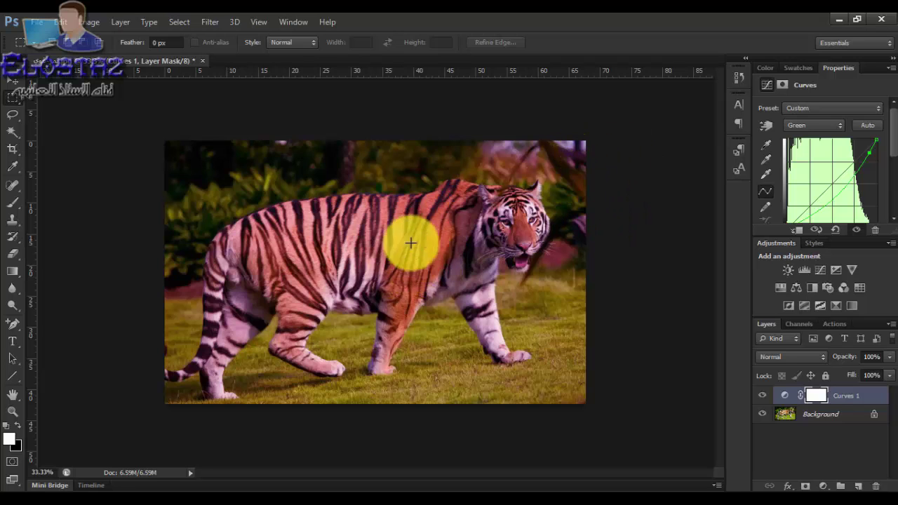
pyautogui.click(844, 188)
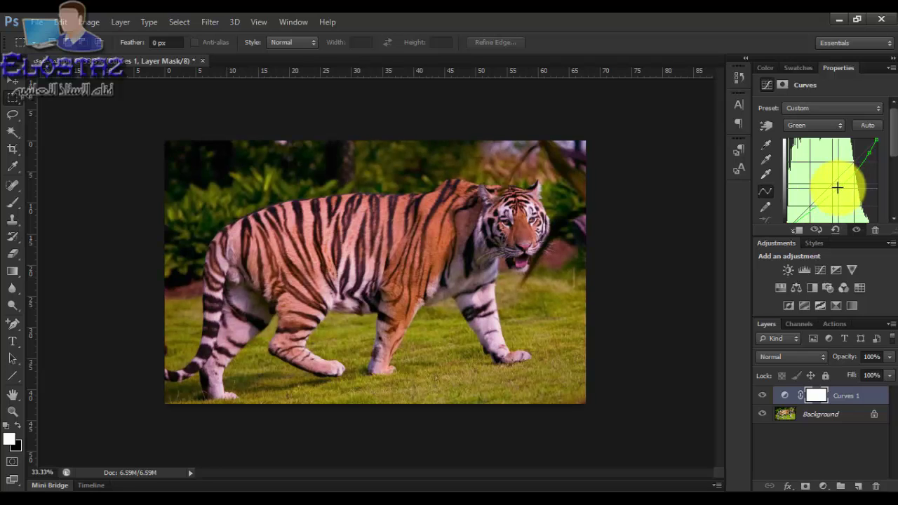
pyautogui.click(802, 216)
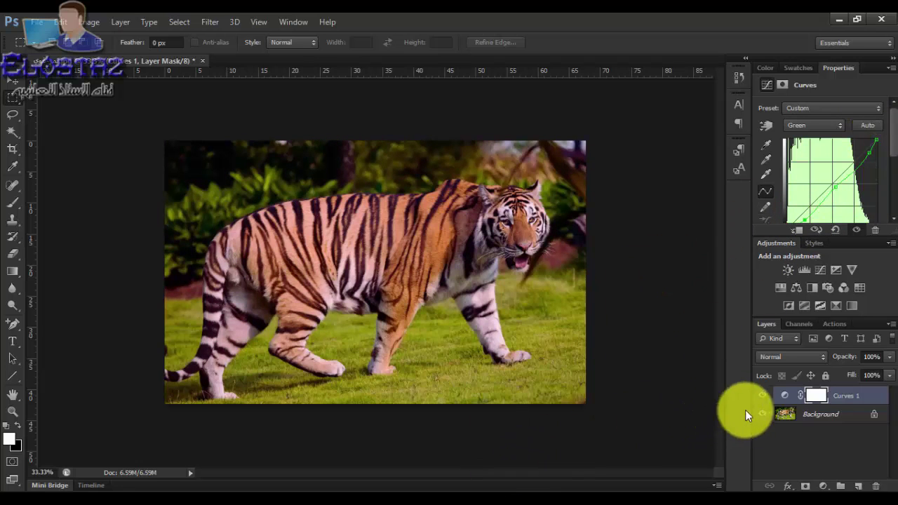
pyautogui.click(765, 397)
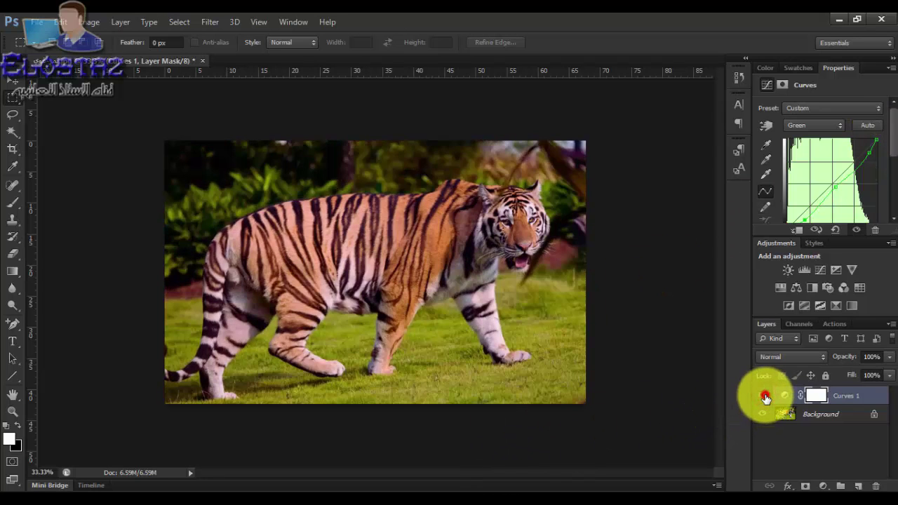
pyautogui.click(765, 397)
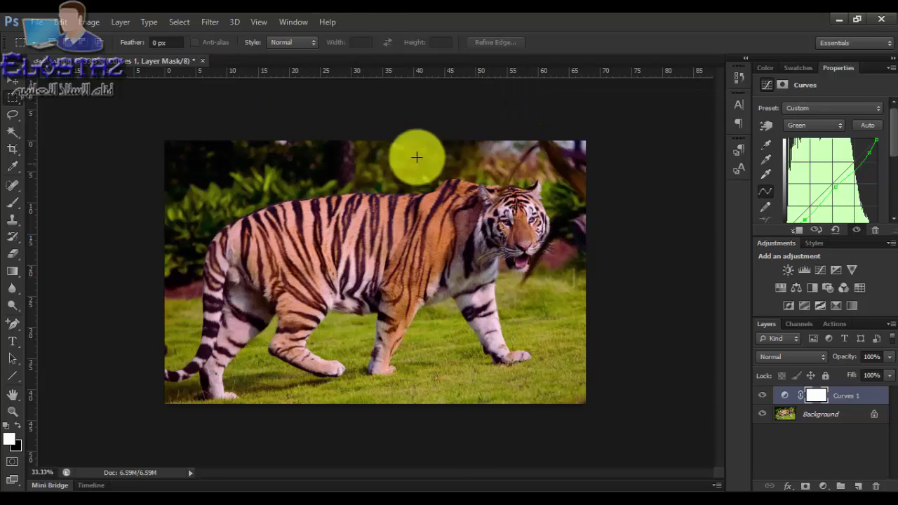
# Shape the Red channel curve: lower its top and raise the midtones with extra points.
pyautogui.click(814, 125)
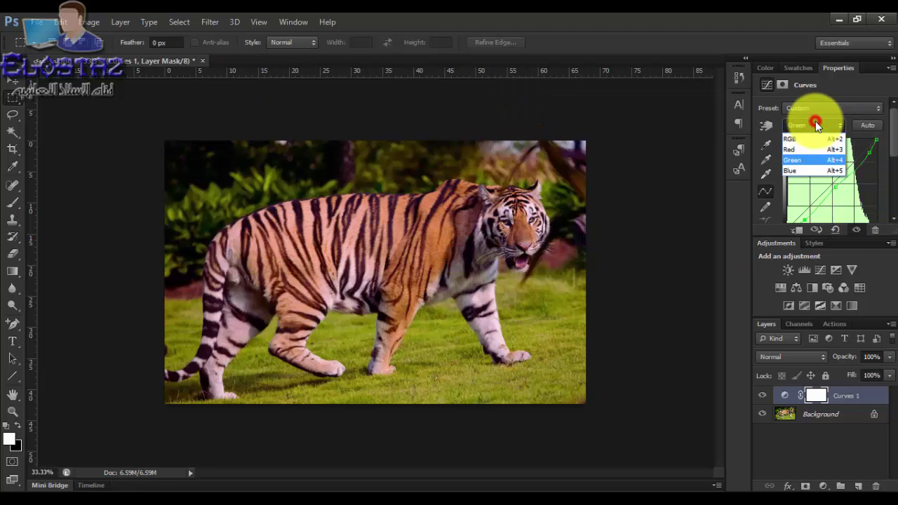
pyautogui.click(808, 150)
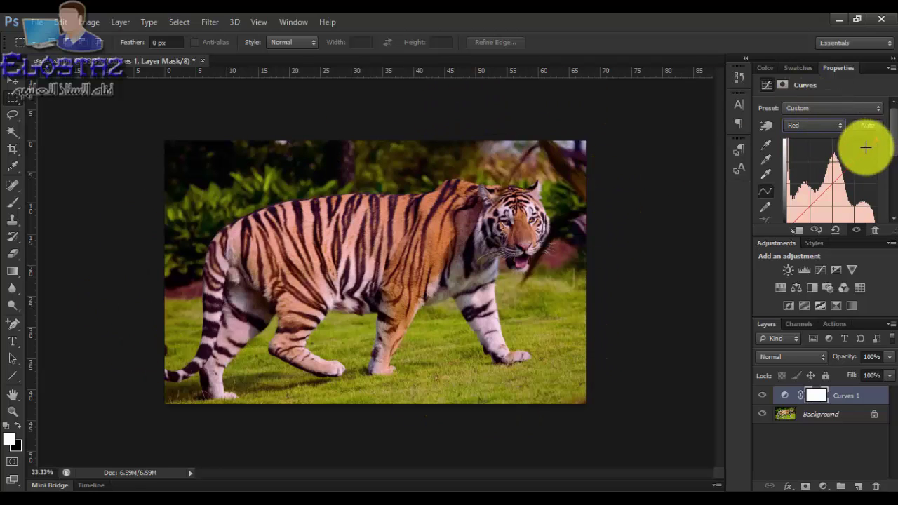
pyautogui.moveTo(866, 148); pyautogui.dragTo(868, 153)
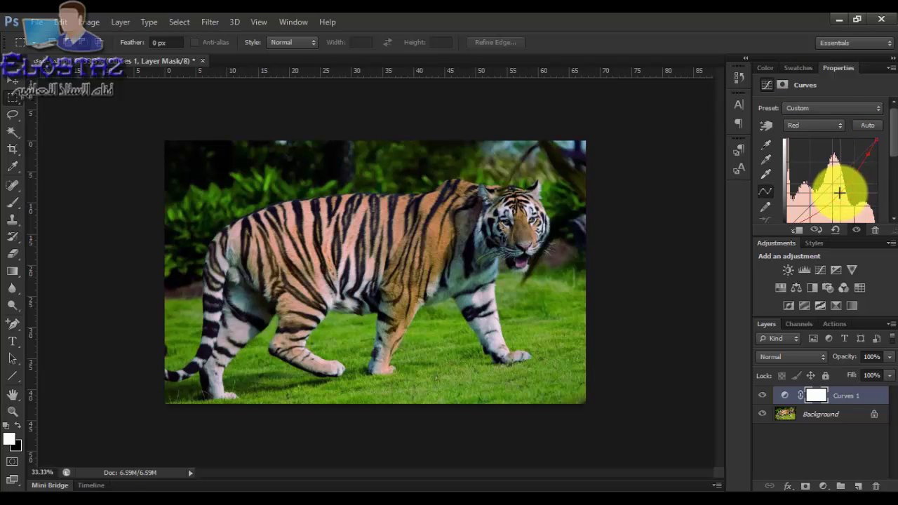
pyautogui.moveTo(841, 191); pyautogui.dragTo(836, 184)
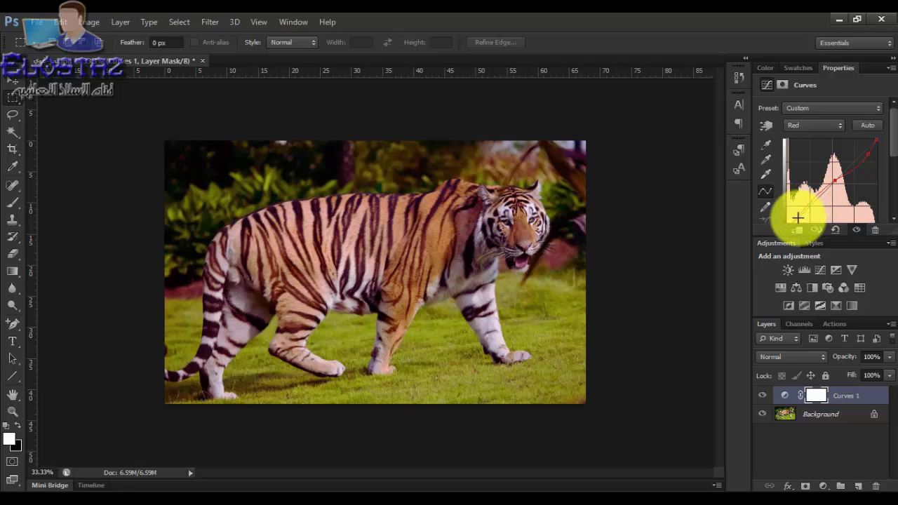
pyautogui.click(799, 214)
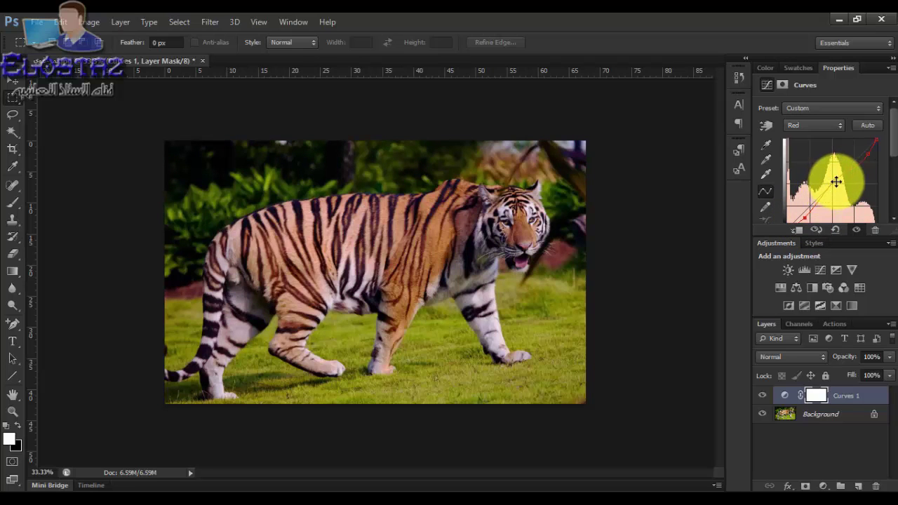
pyautogui.click(837, 181)
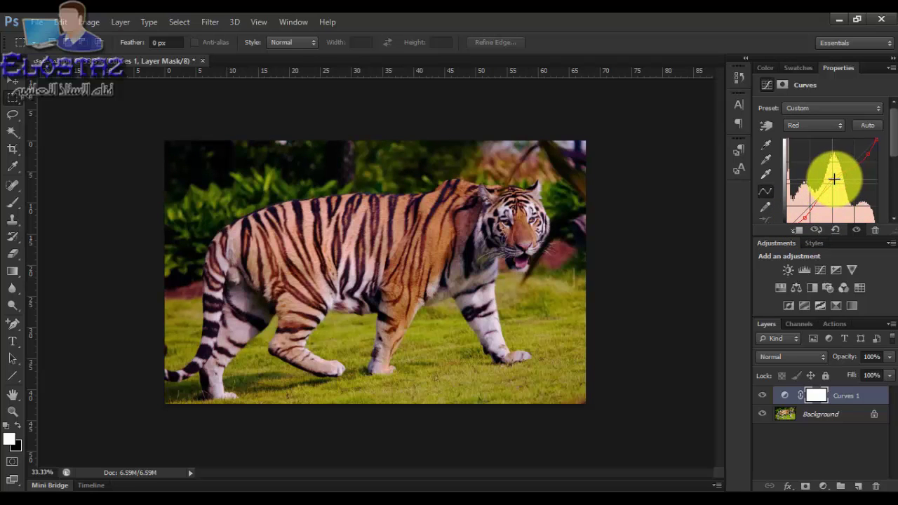
pyautogui.click(832, 180)
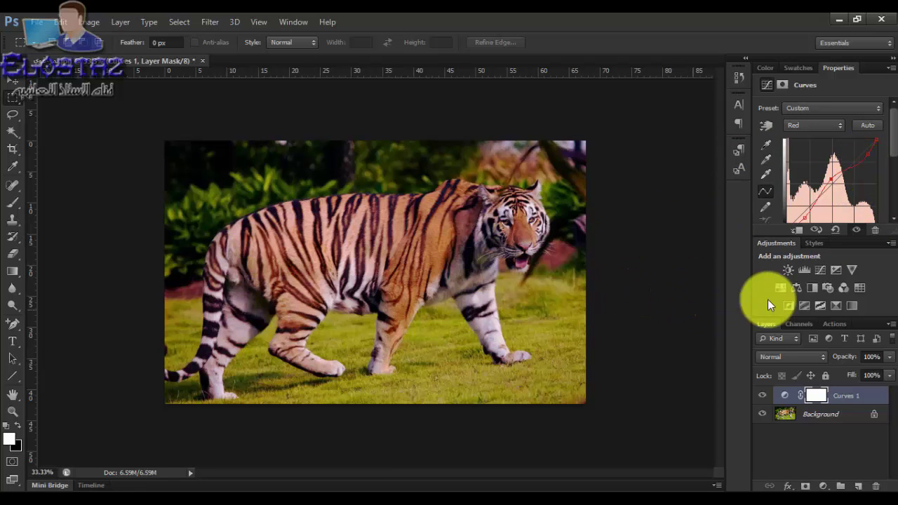
# Toggle Curves 1 visibility to compare the corrected tiger with the original.
pyautogui.click(762, 396)
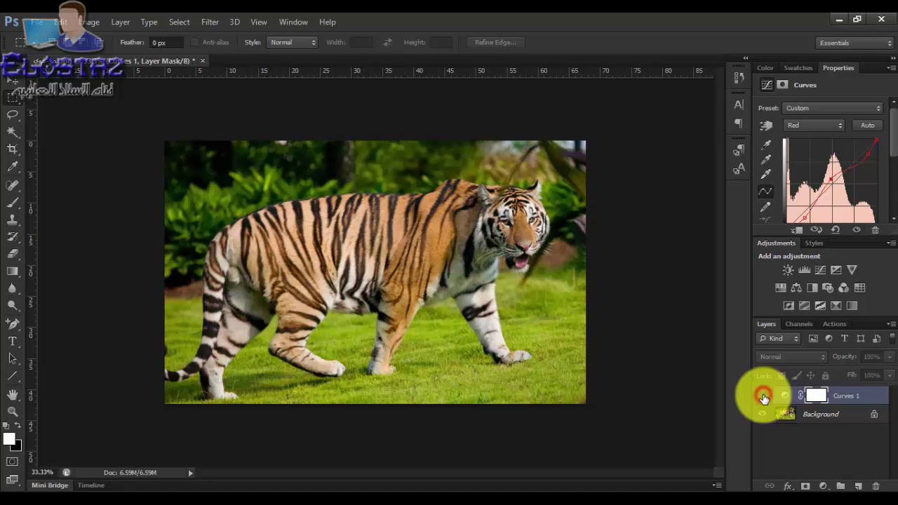
pyautogui.click(764, 397)
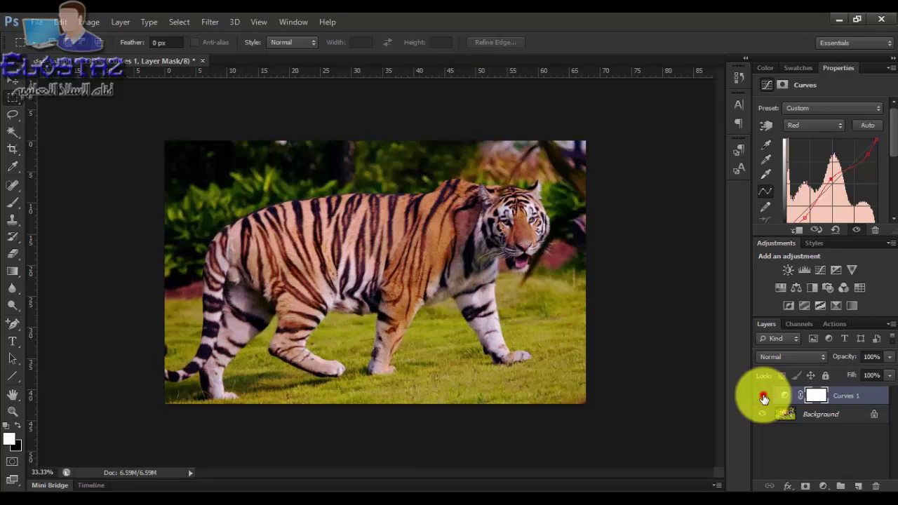
pyautogui.click(763, 397)
pyautogui.click(763, 397)
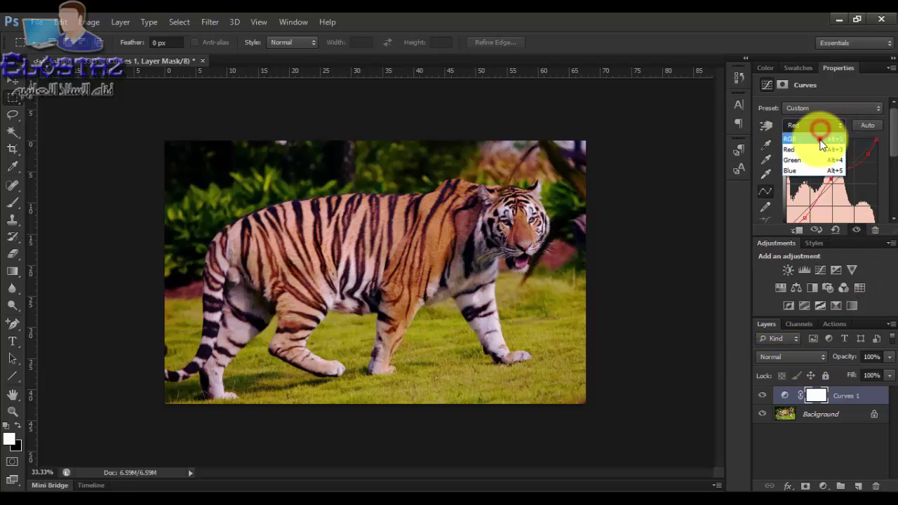
# Switch Curves to the RGB channel and step the blend mode from Dissolve to Overlay.
pyautogui.click(819, 138)
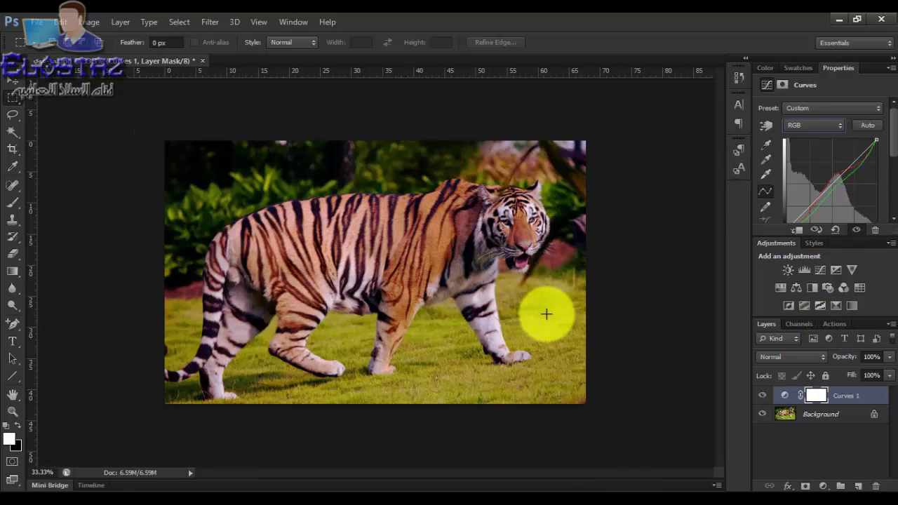
pyautogui.click(786, 359)
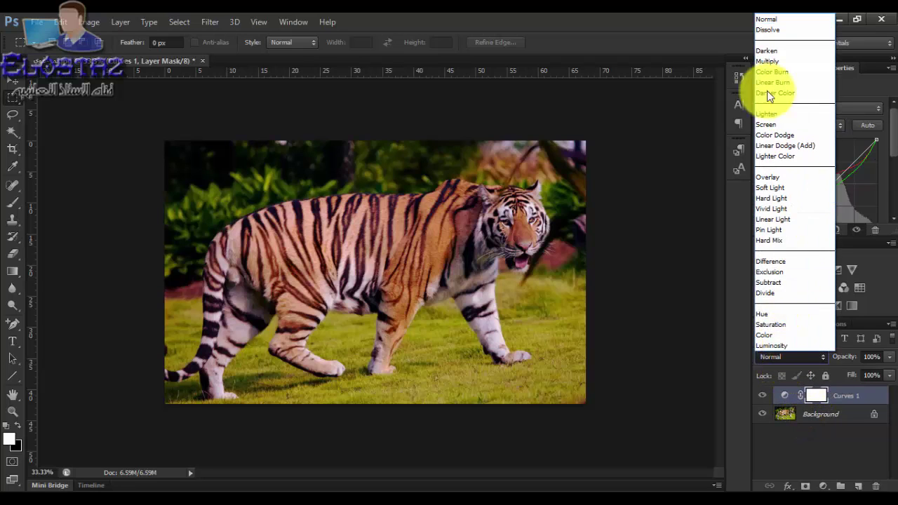
pyautogui.click(764, 30)
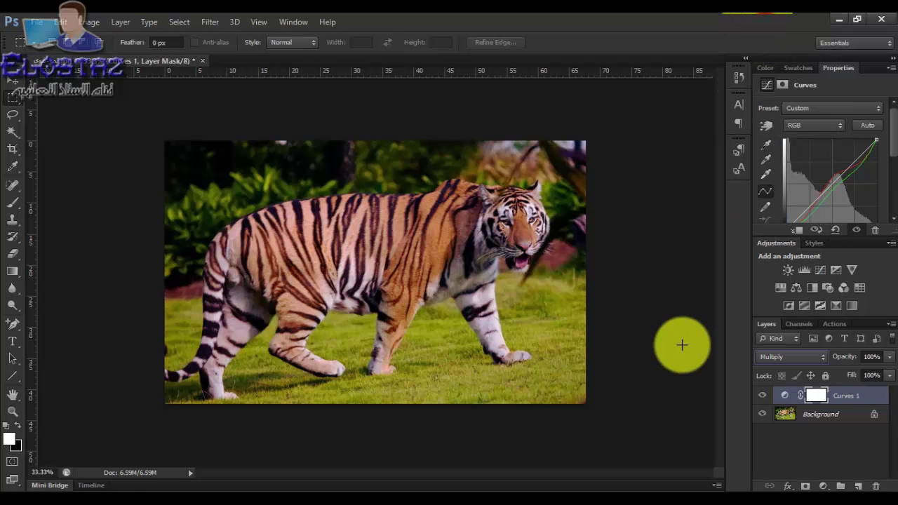
pyautogui.hotkey('shift', '+')
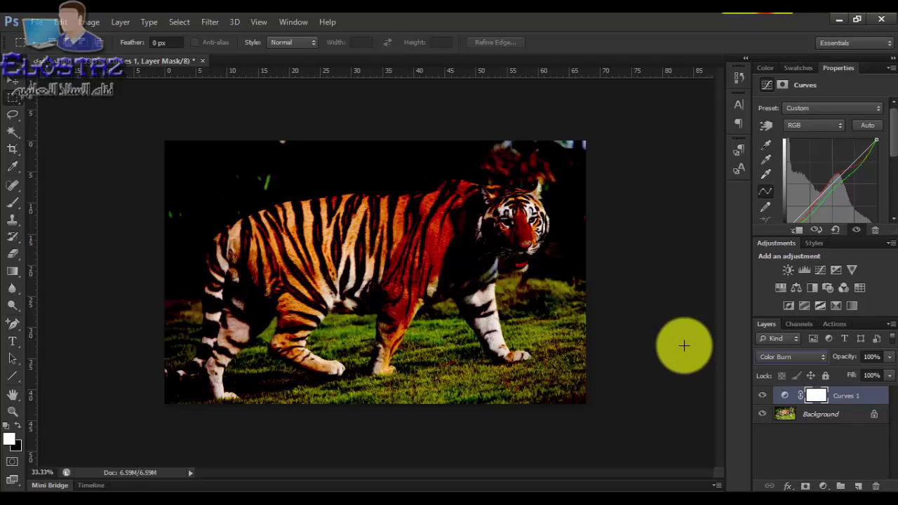
pyautogui.hotkey('shift', '+')
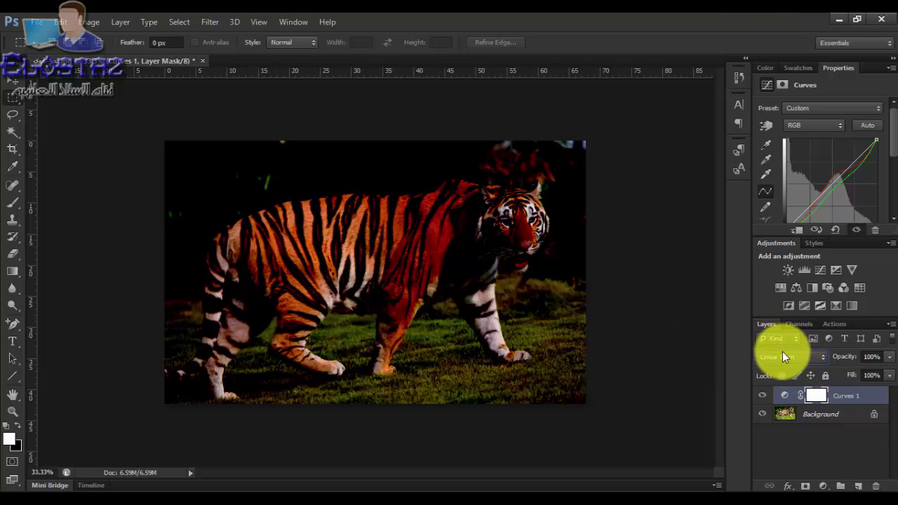
pyautogui.hotkey('shift', '+')
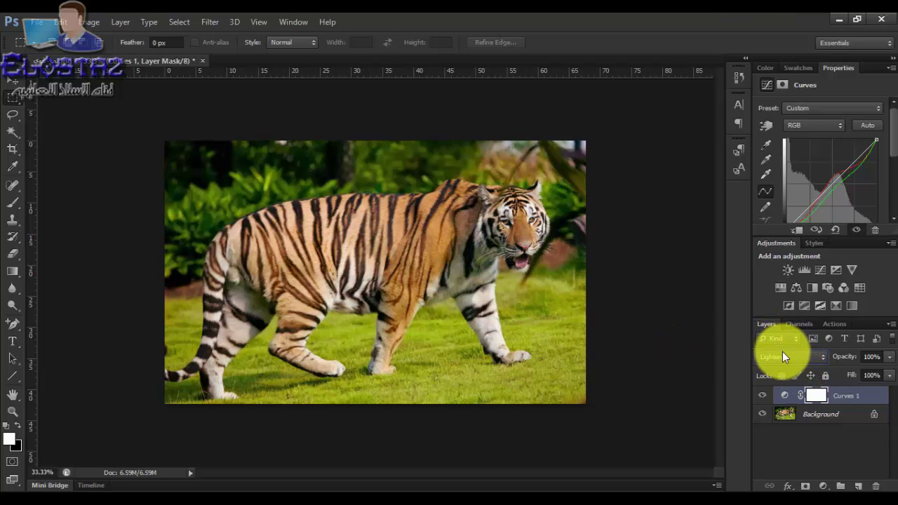
pyautogui.hotkey('shift', '+')
pyautogui.hotkey('shift', '+')
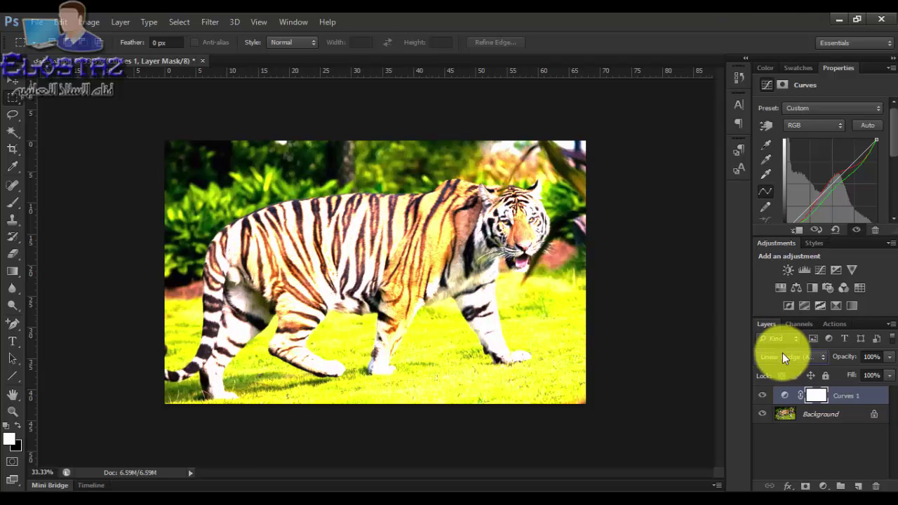
pyautogui.hotkey('shift', '+')
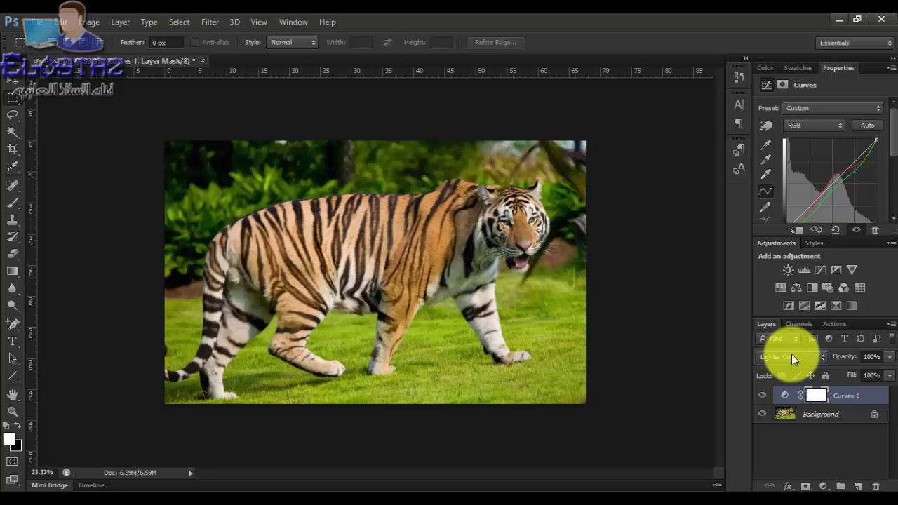
pyautogui.hotkey('shift', '+')
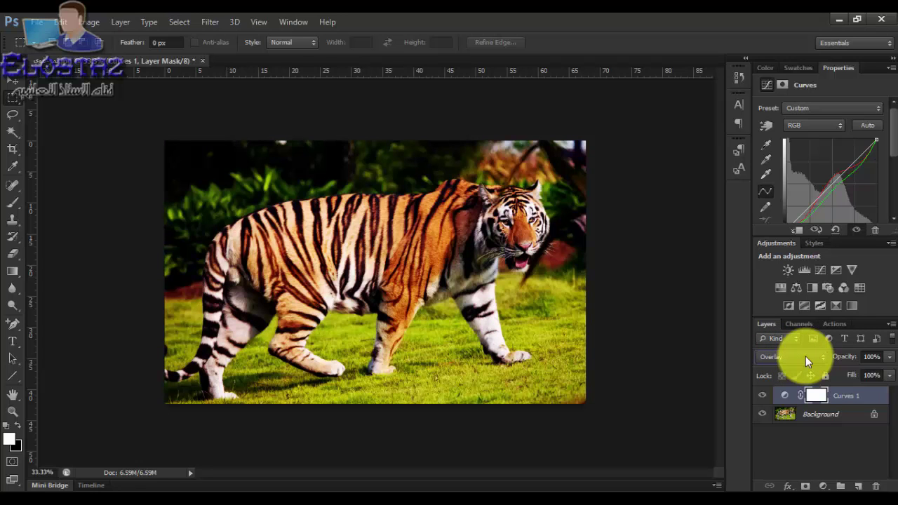
# Scroll back and forth through neighbouring blend modes, settling on Overlay.
pyautogui.scroll(-1, 806, 357)
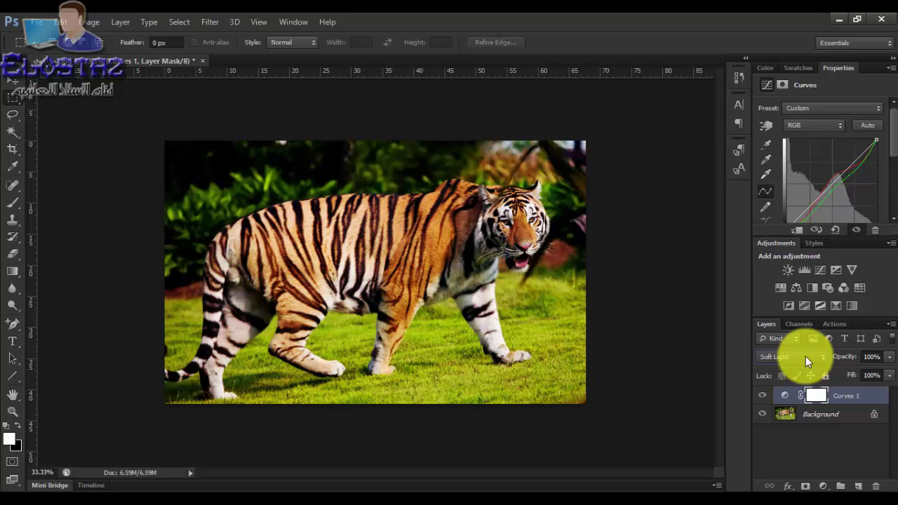
pyautogui.scroll(-1, 805, 356)
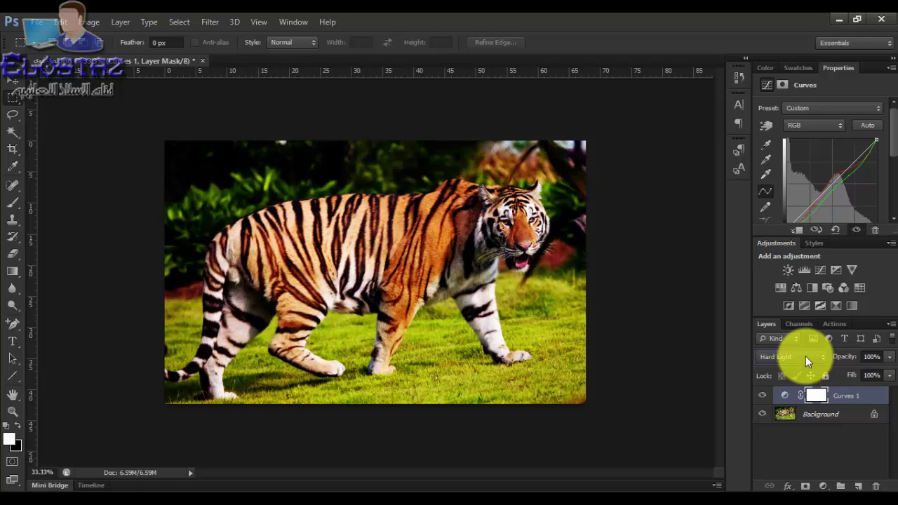
pyautogui.scroll(-1, 806, 356)
pyautogui.scroll(-1, 806, 356)
pyautogui.scroll(-2, 805, 357)
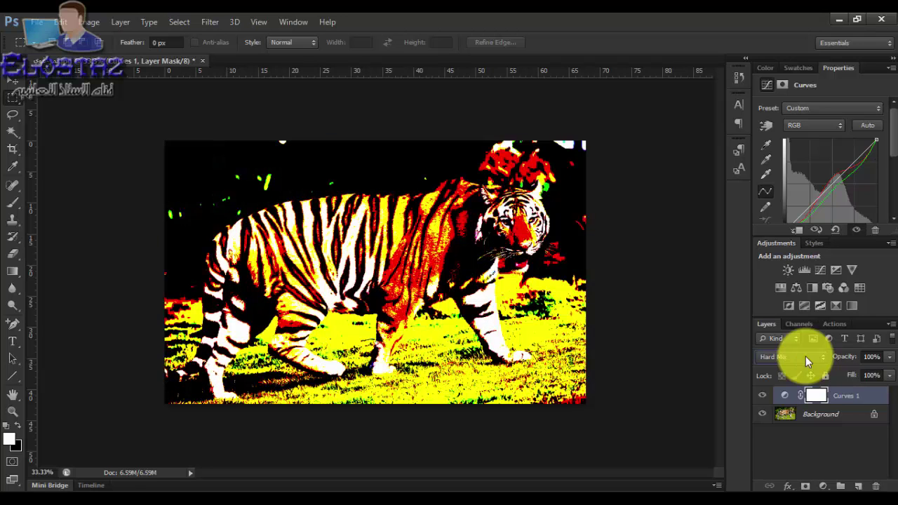
pyautogui.scroll(2, 805, 357)
pyautogui.scroll(1, 805, 357)
pyautogui.scroll(1, 804, 356)
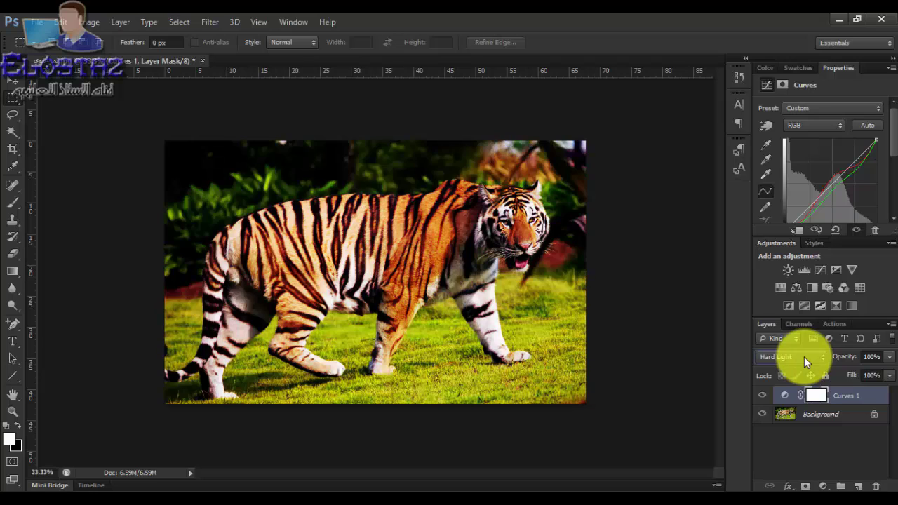
pyautogui.scroll(1, 804, 356)
pyautogui.scroll(1, 804, 357)
pyautogui.scroll(-1, 803, 356)
pyautogui.scroll(1, 804, 356)
pyautogui.scroll(-1, 804, 356)
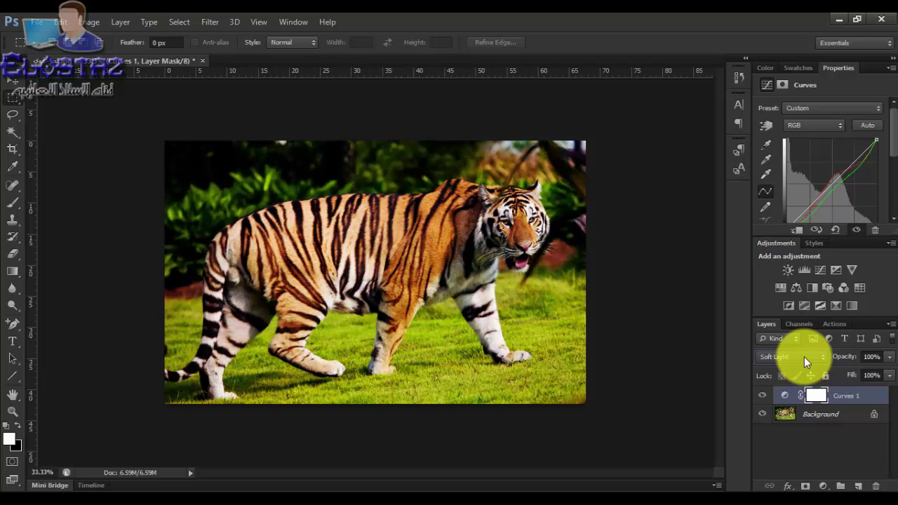
pyautogui.scroll(1, 803, 357)
pyautogui.scroll(-1, 804, 357)
pyautogui.scroll(1, 804, 357)
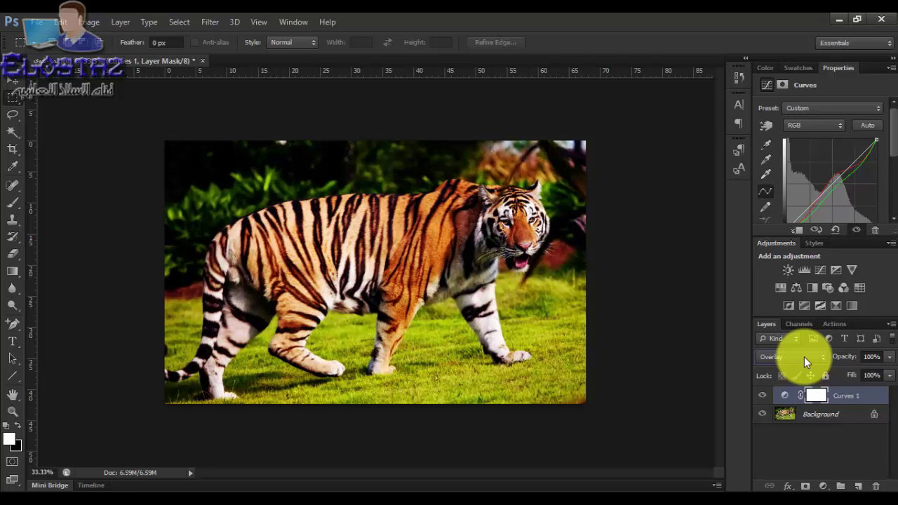
# Set Curves 1 opacity to 60% and toggle it to compare with the original.
pyautogui.click(869, 357)
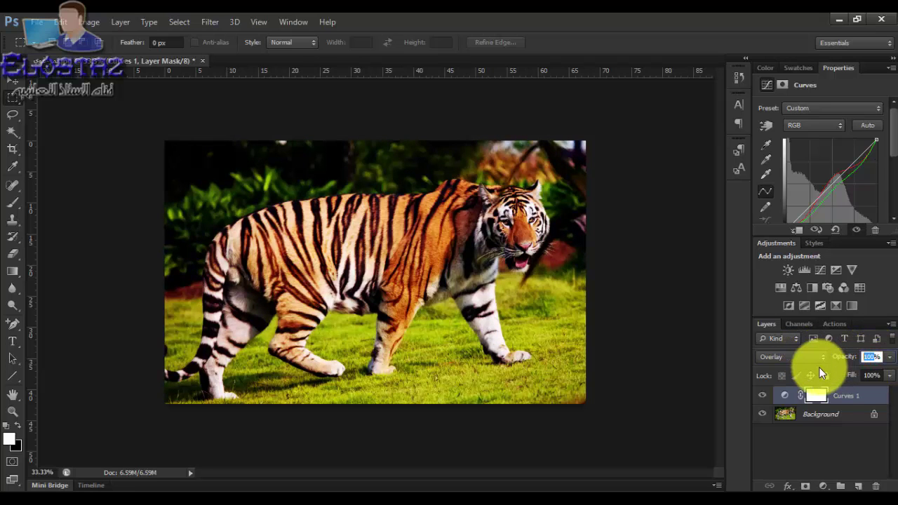
pyautogui.write('60')
pyautogui.press('Return')
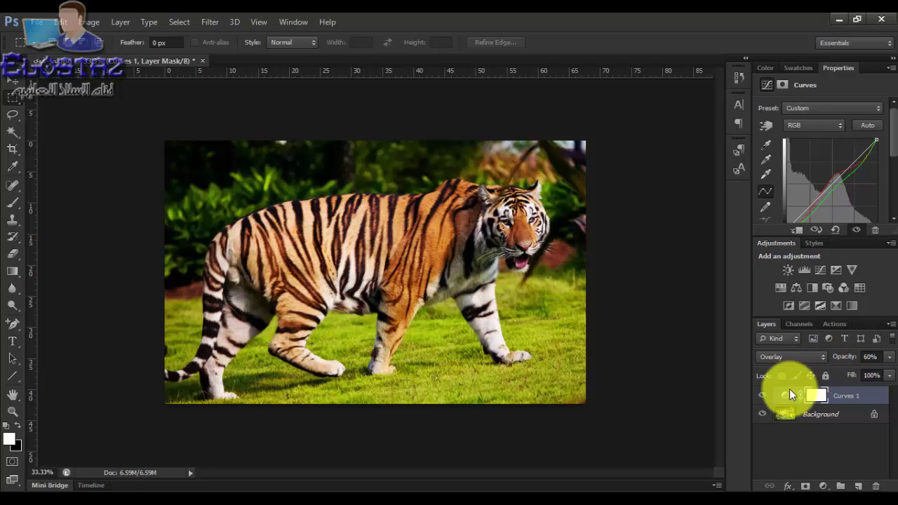
pyautogui.click(762, 396)
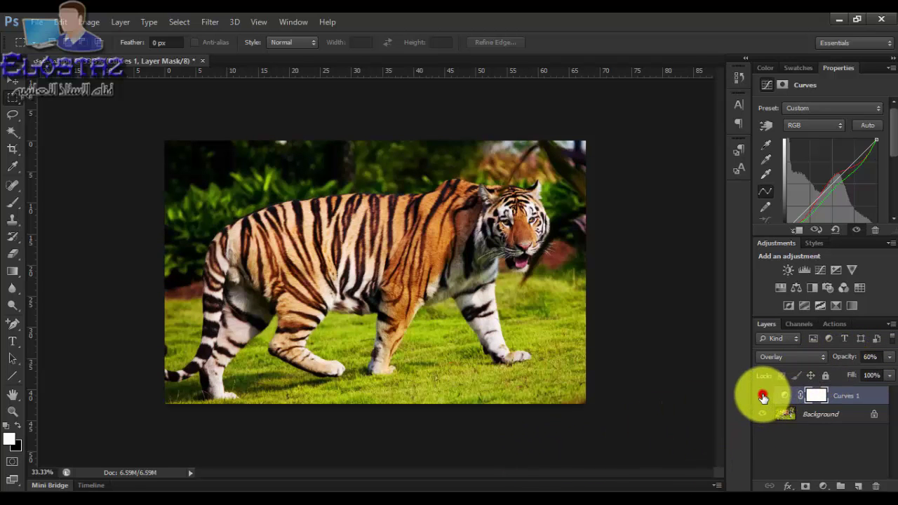
pyautogui.click(763, 396)
pyautogui.click(762, 397)
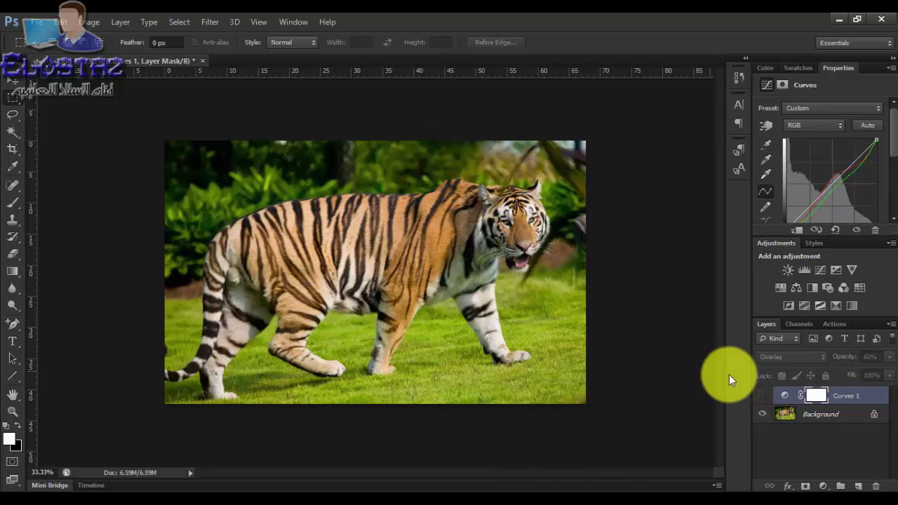
pyautogui.click(763, 396)
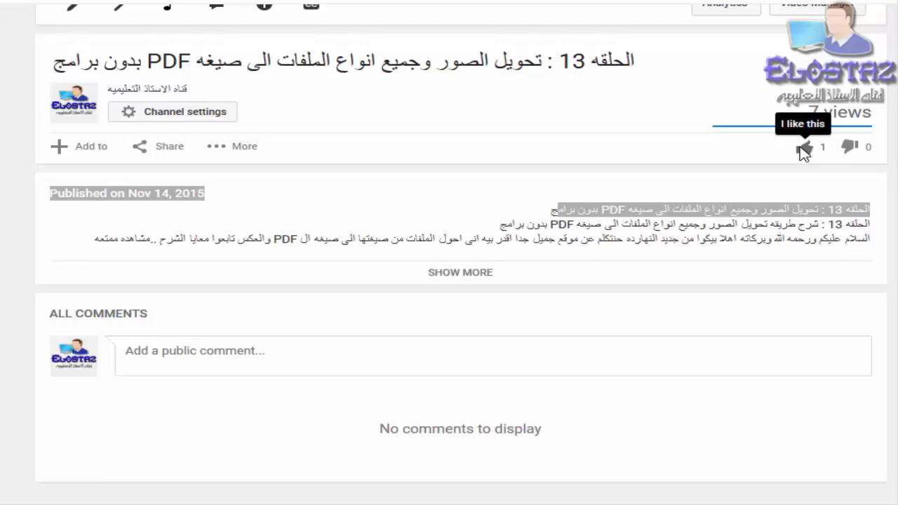
# Like the episode 13 PDF-conversion video.
pyautogui.click(803, 148)
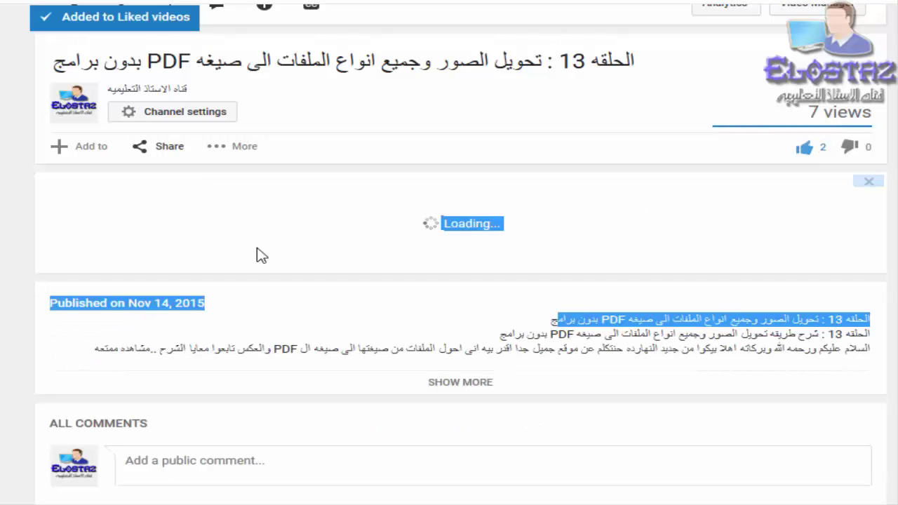